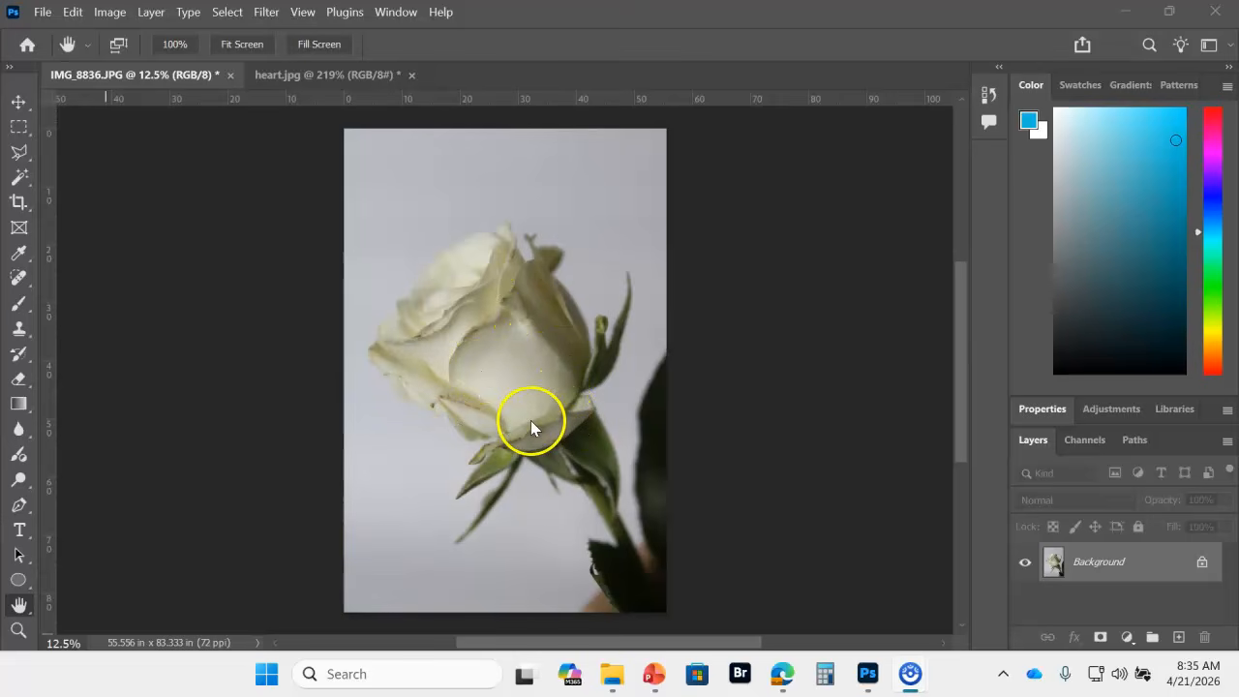
Step: Unlock the background layer of heart.jpg and select all the white areas around the heart with the Magic Wand
{"action": "left_click", "coordinate": [324, 75]}
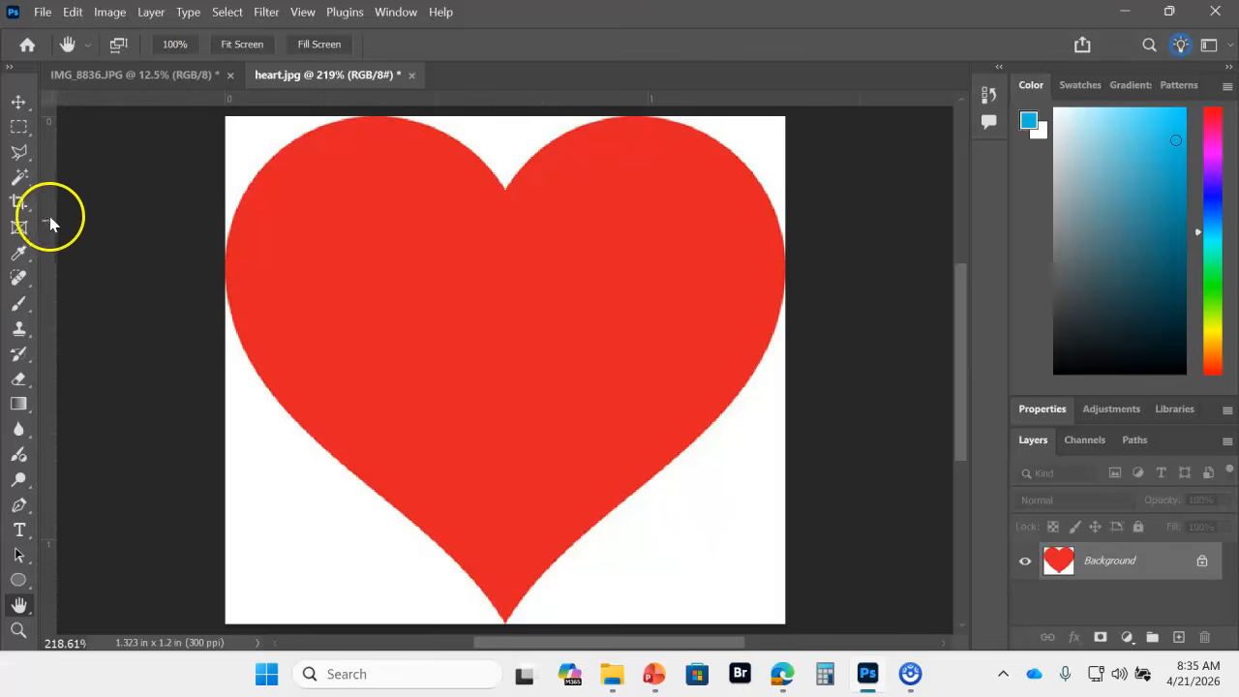
{"action": "left_click", "coordinate": [1200, 565]}
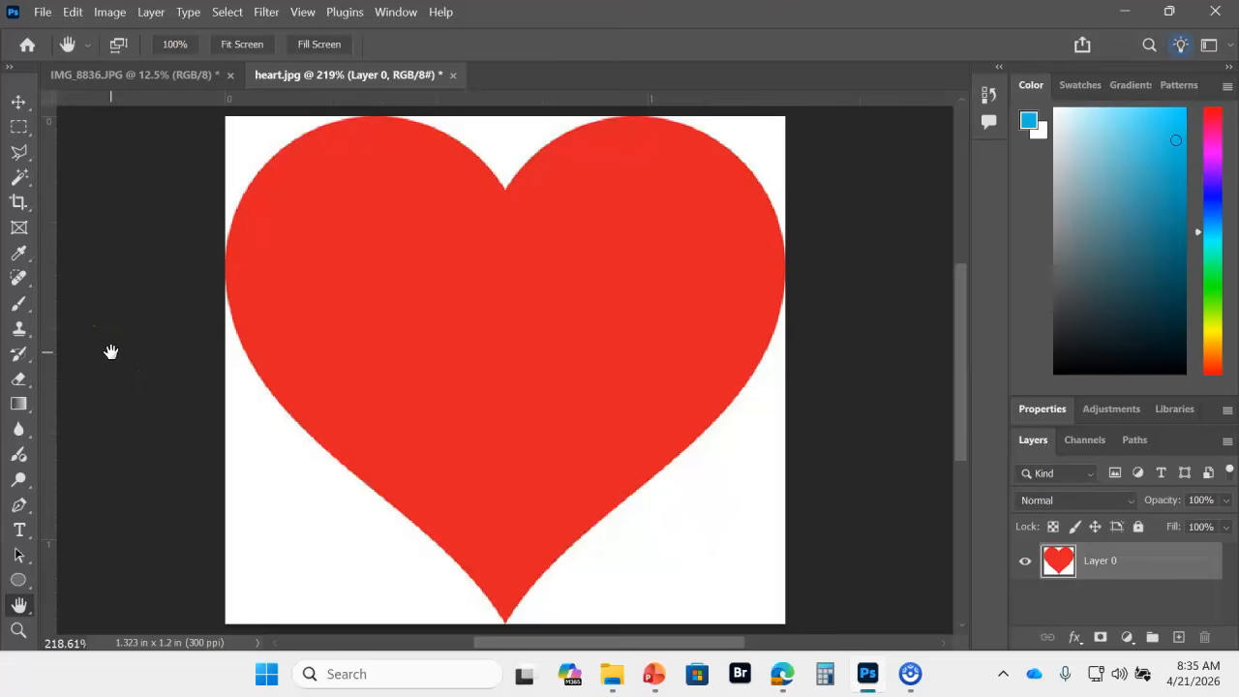
{"action": "left_click", "coordinate": [18, 179]}
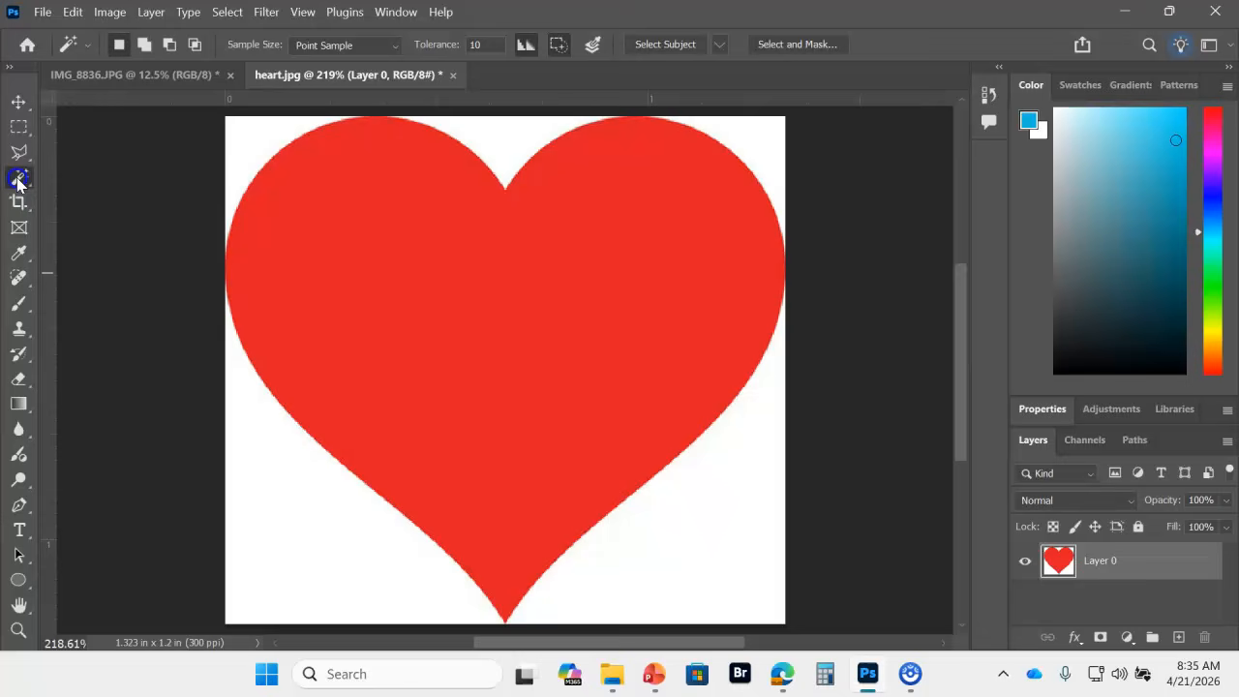
{"action": "left_click", "coordinate": [294, 550]}
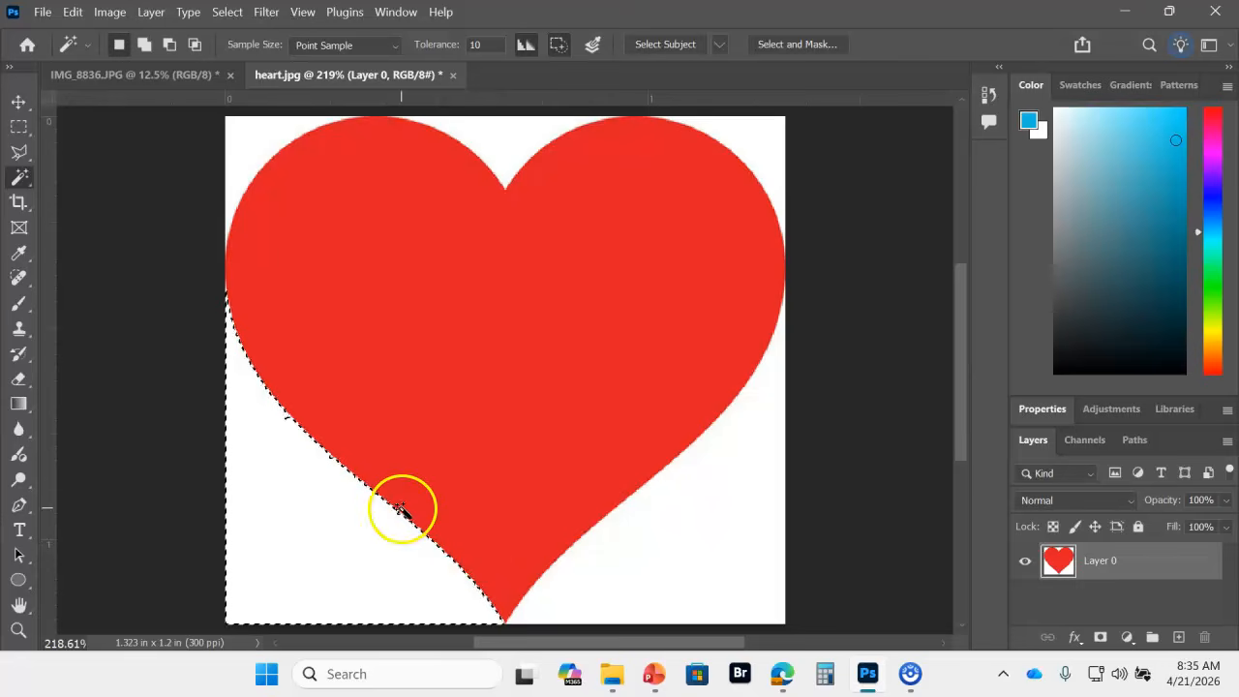
{"action": "key", "text": "shift"}
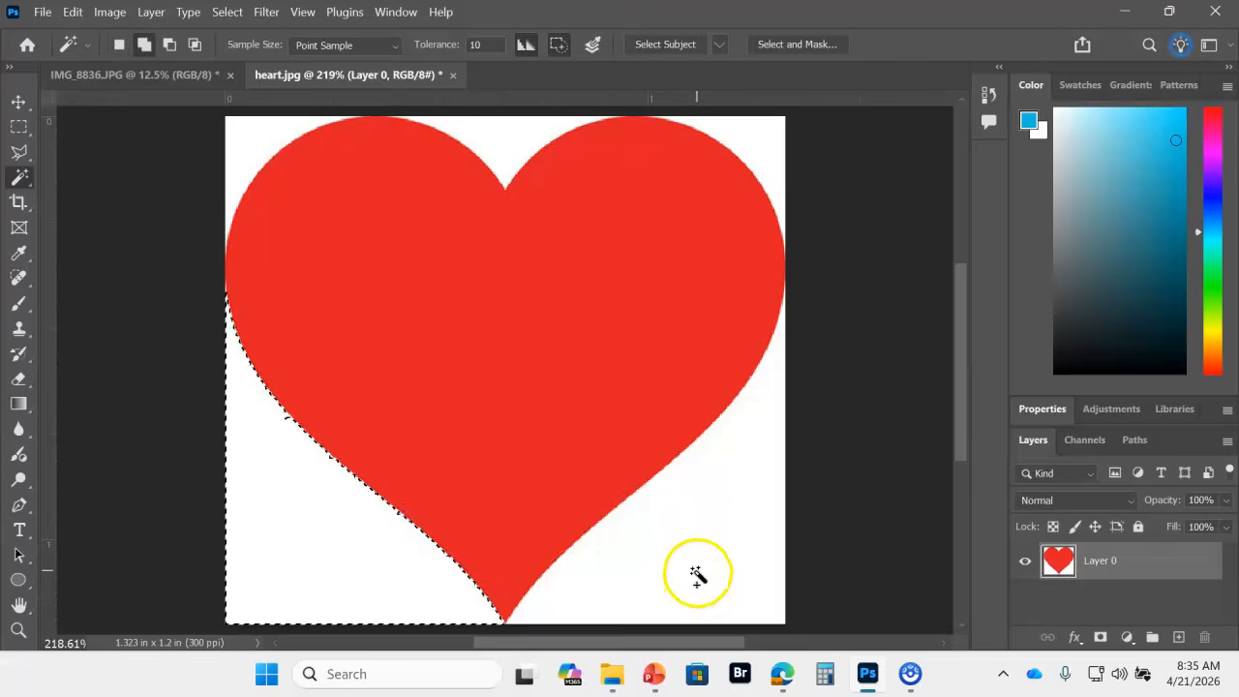
{"action": "left_click", "coordinate": [693, 569], "text": "shift"}
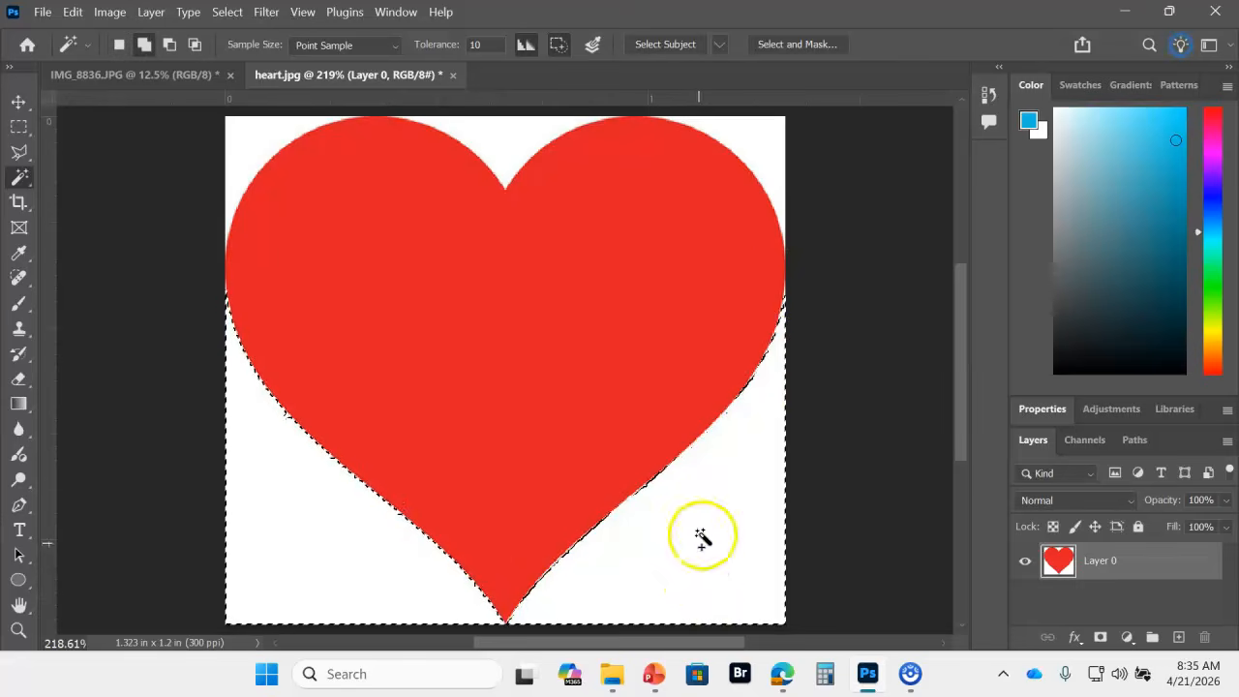
{"action": "left_click", "coordinate": [772, 142], "text": "shift"}
{"action": "left_click", "coordinate": [502, 120], "text": "shift"}
{"action": "left_click", "coordinate": [258, 135], "text": "shift"}
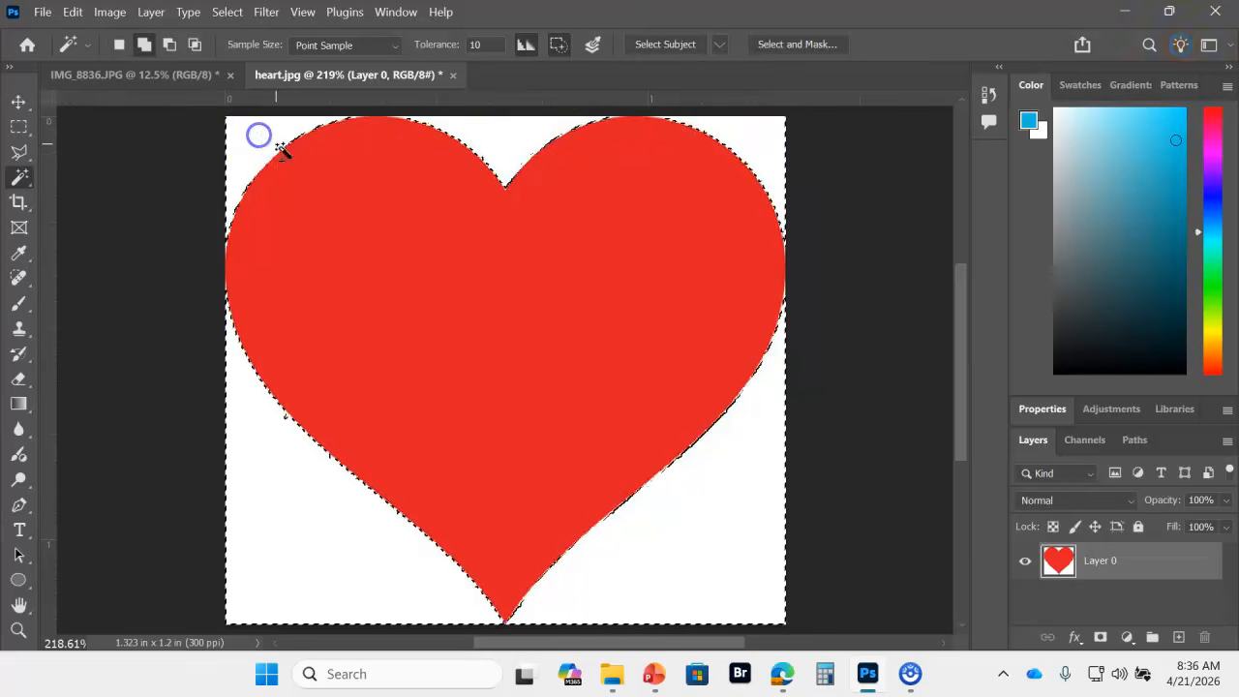
Step: Clear the selected white areas around the heart to transparency and deselect
{"action": "left_click", "coordinate": [70, 14]}
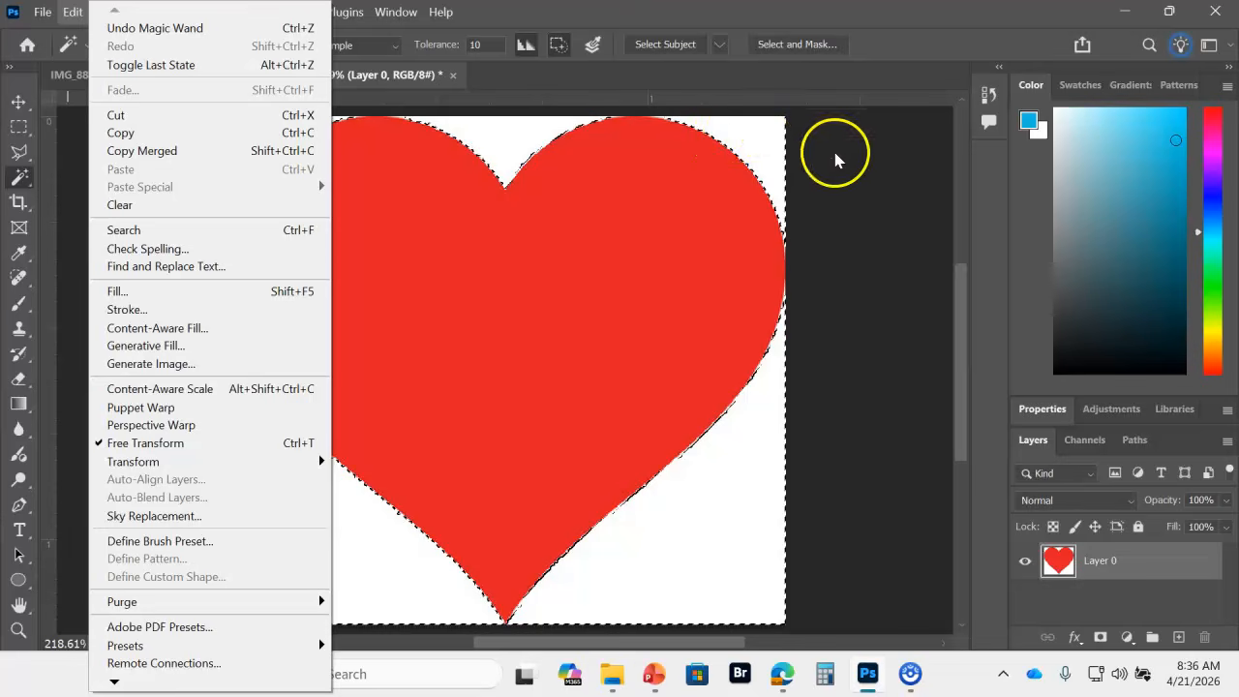
{"action": "left_click", "coordinate": [124, 205]}
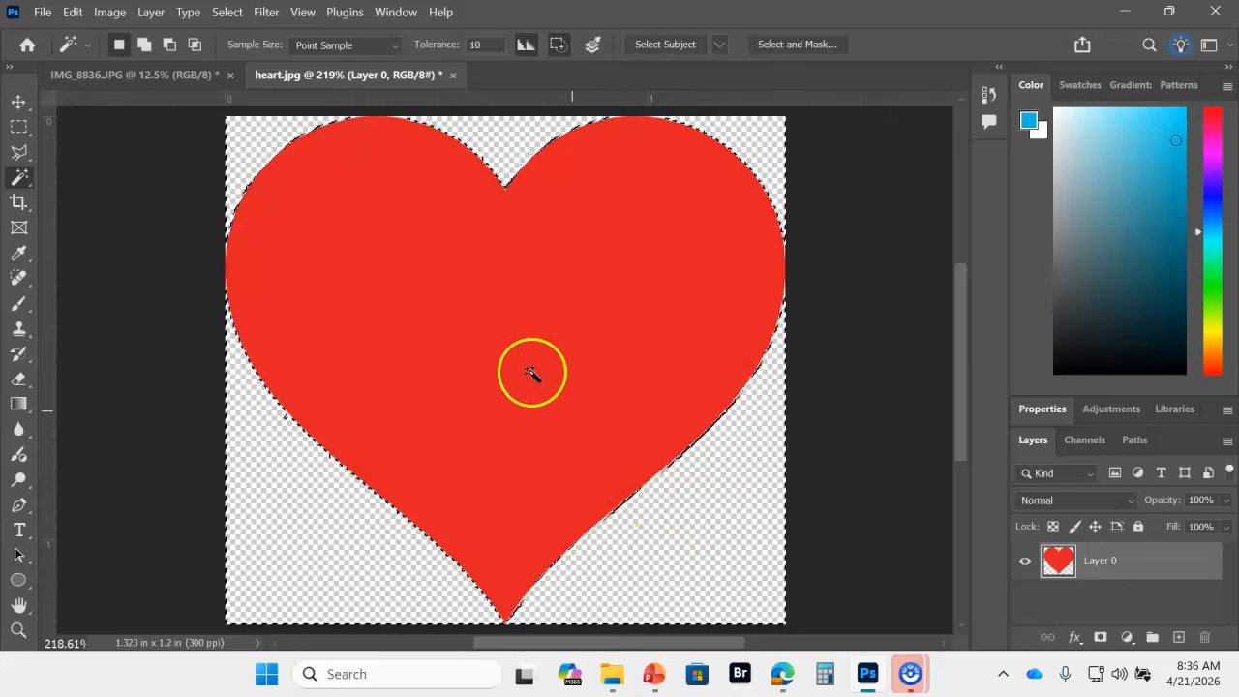
{"action": "left_click", "coordinate": [224, 13]}
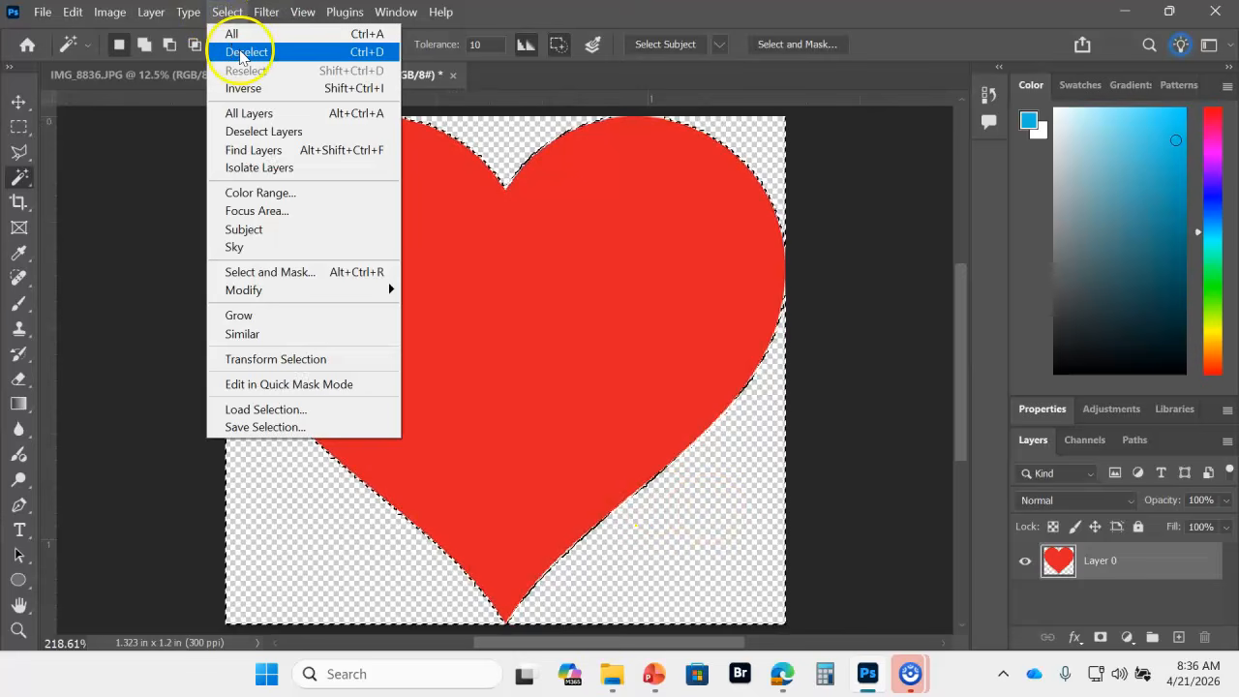
{"action": "left_click", "coordinate": [242, 55]}
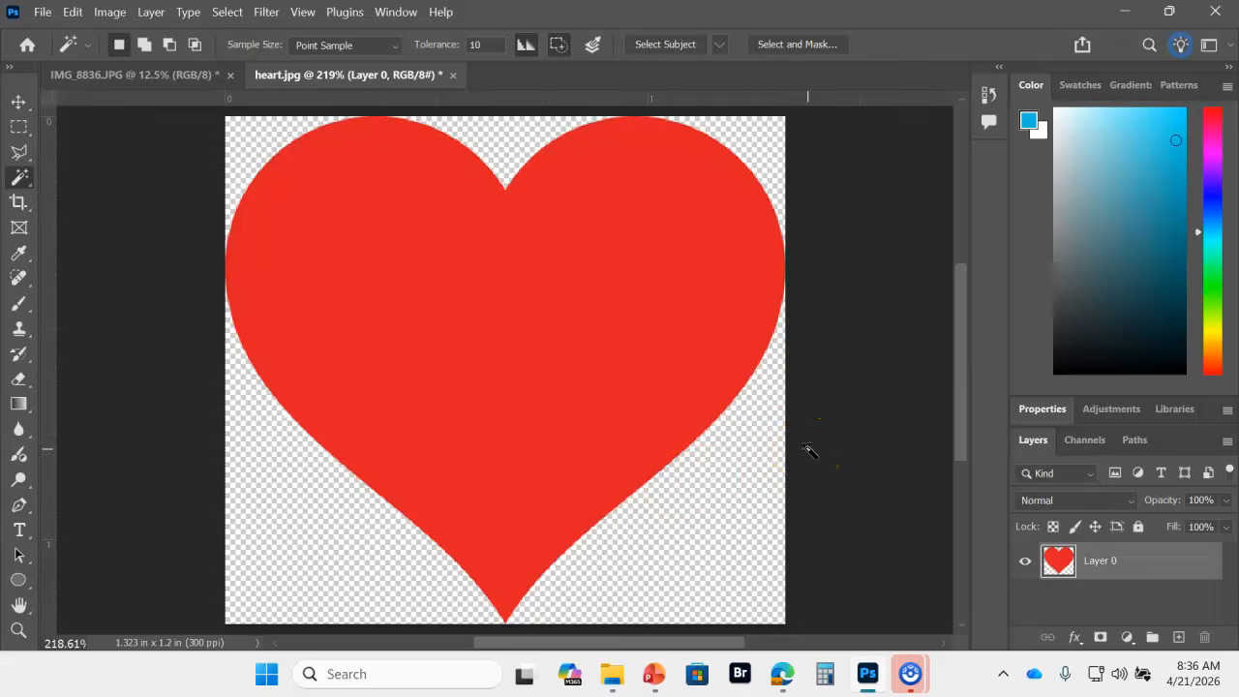
Step: Copy the cut-out heart into the IMG_8836.JPG rose photo with the Move tool, placing it on the bloom
{"action": "left_click", "coordinate": [17, 103]}
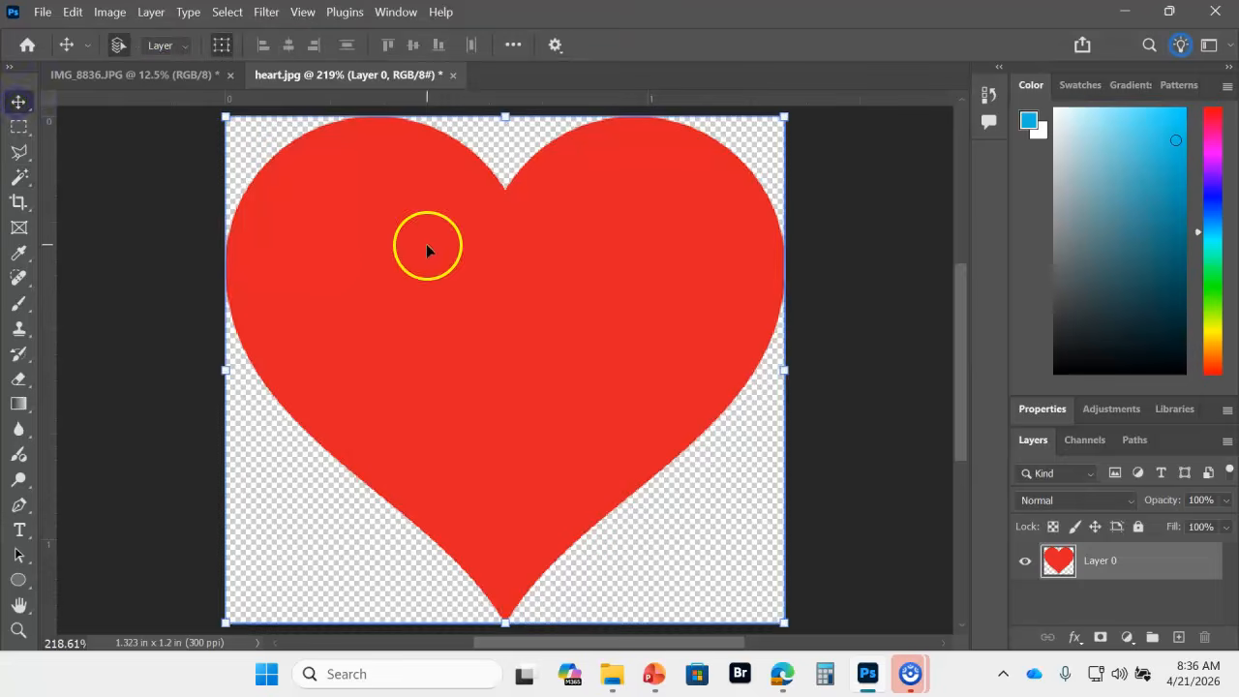
{"action": "left_click", "coordinate": [136, 74]}
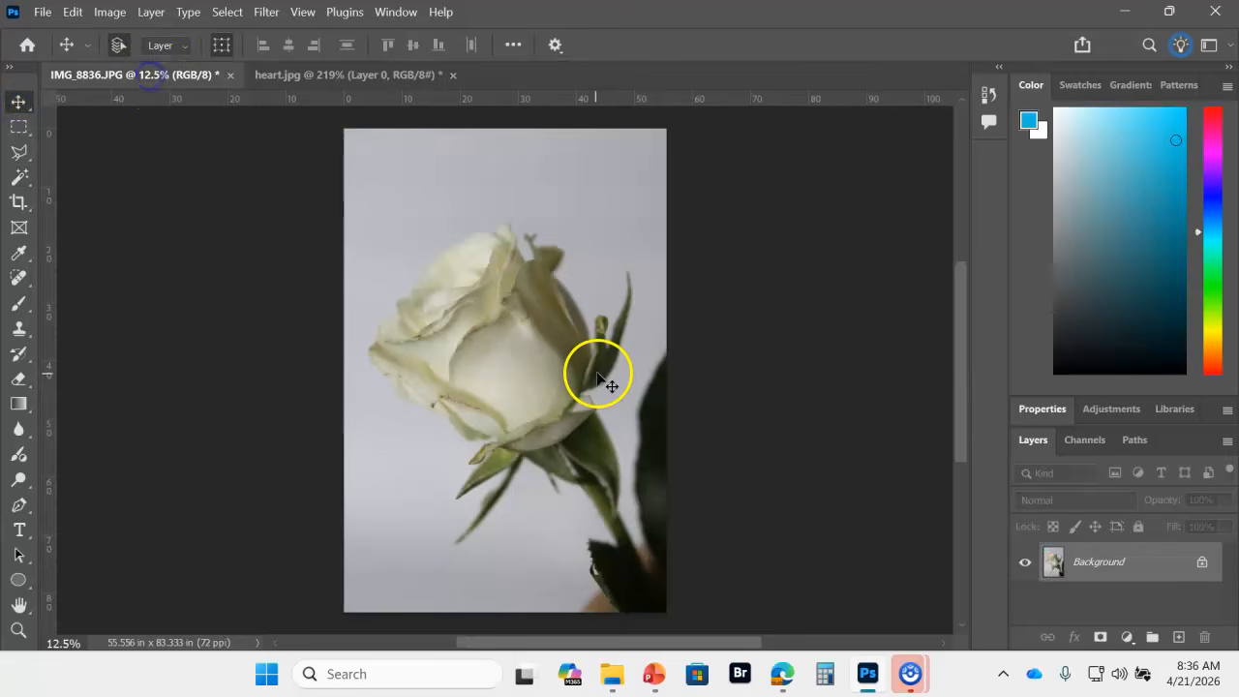
{"action": "left_click", "coordinate": [374, 77]}
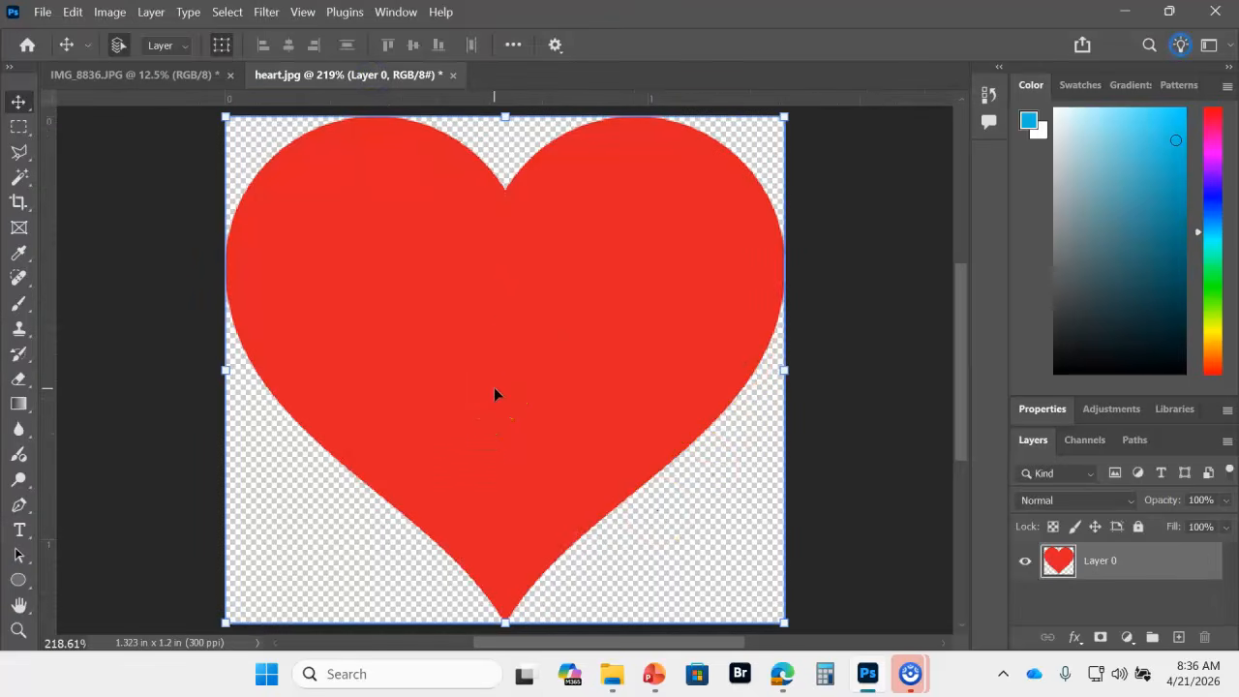
{"action": "left_click_drag", "start_coordinate": [494, 391], "coordinate": [246, 143]}
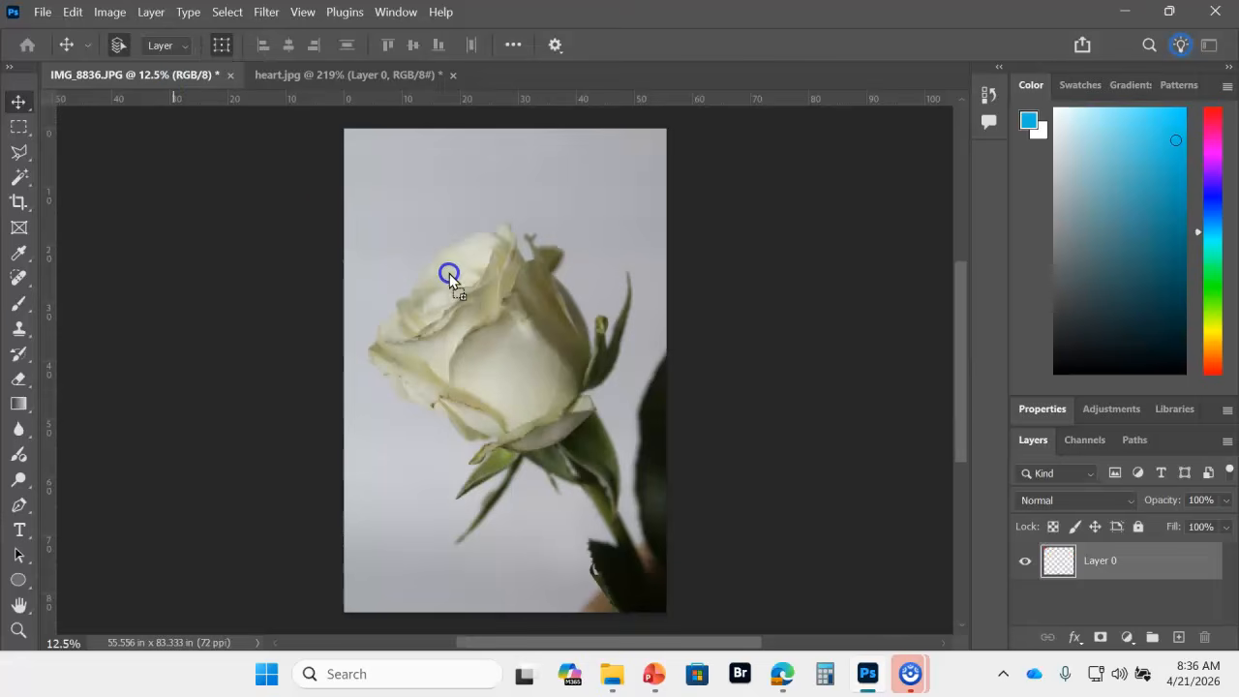
{"action": "left_click_drag", "start_coordinate": [493, 313], "coordinate": [502, 364]}
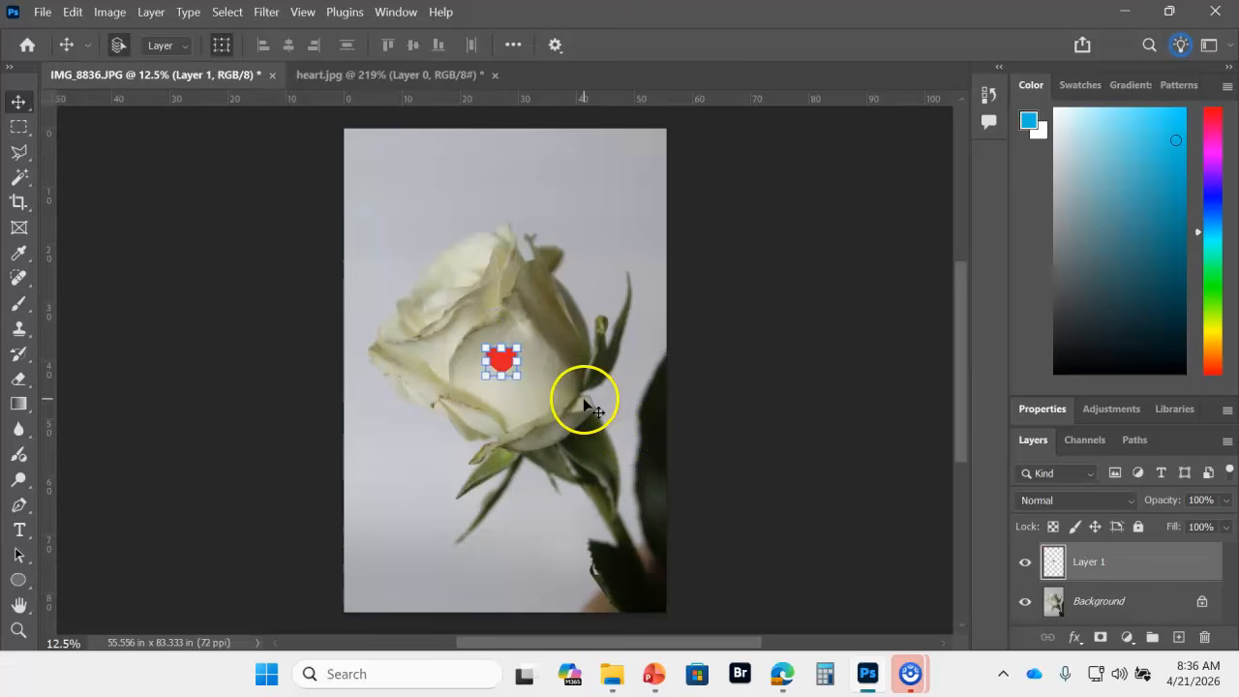
Step: Enlarge the heart proportionally to about 991% so it covers the rose and spans nearly the full canvas width
{"action": "left_click_drag", "start_coordinate": [519, 376], "coordinate": [619, 507]}
{"action": "left_click_drag", "start_coordinate": [588, 404], "coordinate": [490, 310]}
{"action": "left_click_drag", "start_coordinate": [551, 398], "coordinate": [678, 515]}
{"action": "left_click_drag", "start_coordinate": [525, 426], "coordinate": [478, 377]}
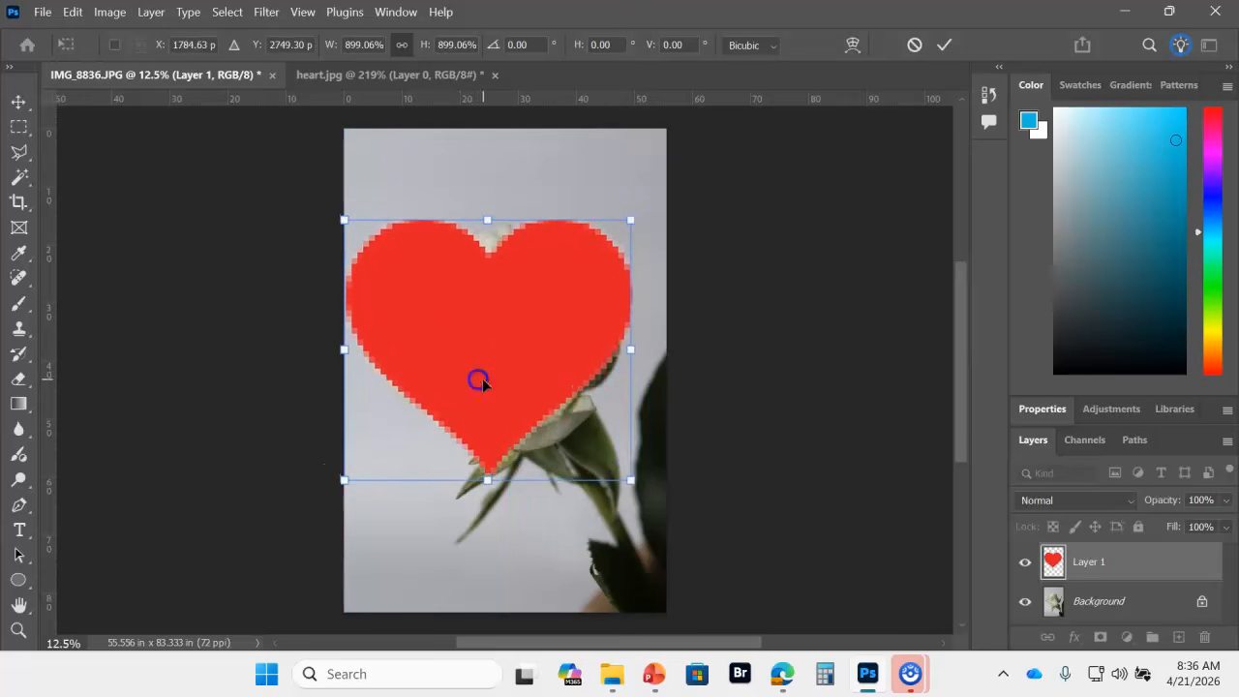
{"action": "left_click_drag", "start_coordinate": [630, 480], "coordinate": [660, 506]}
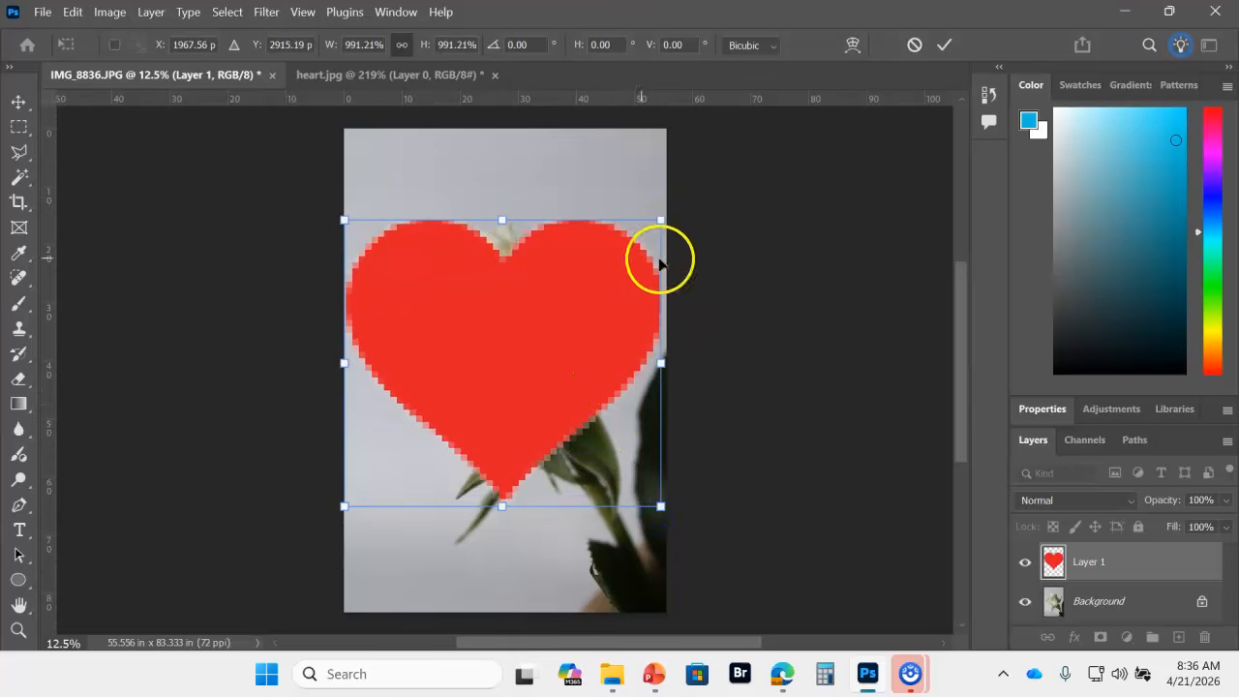
{"action": "left_click", "coordinate": [946, 47]}
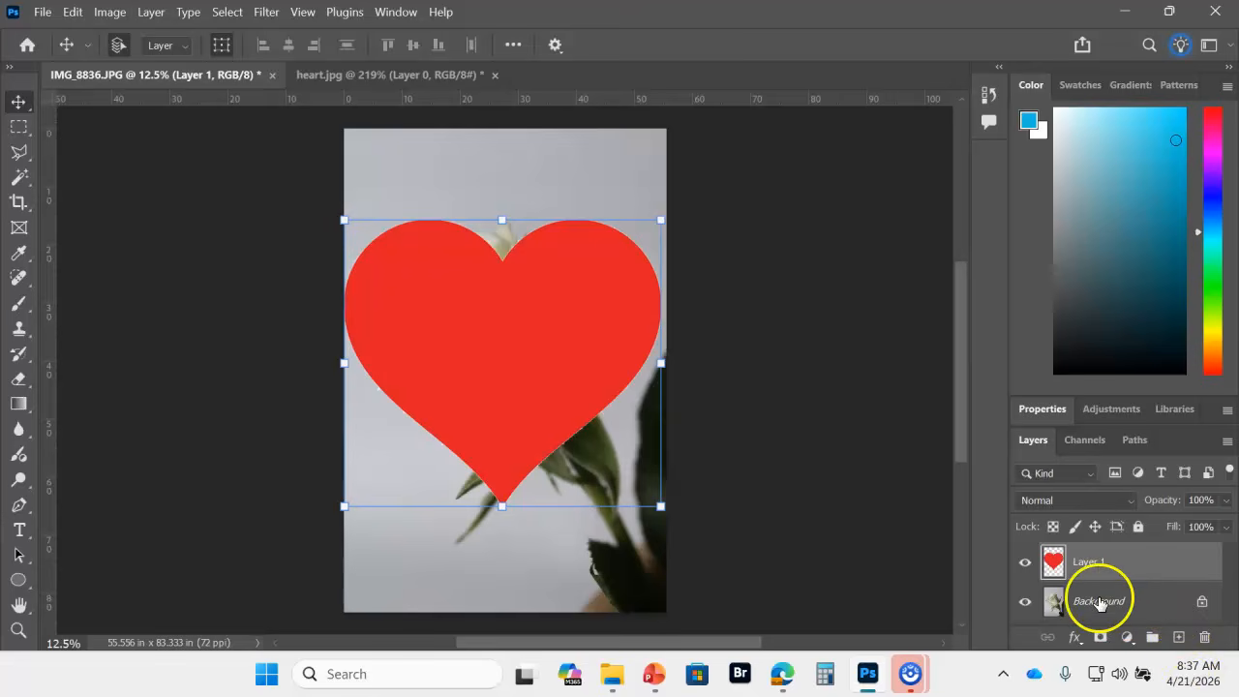
Step: Unlock the rose photo's background layer and move the heart layer beneath it
{"action": "left_click", "coordinate": [1203, 604]}
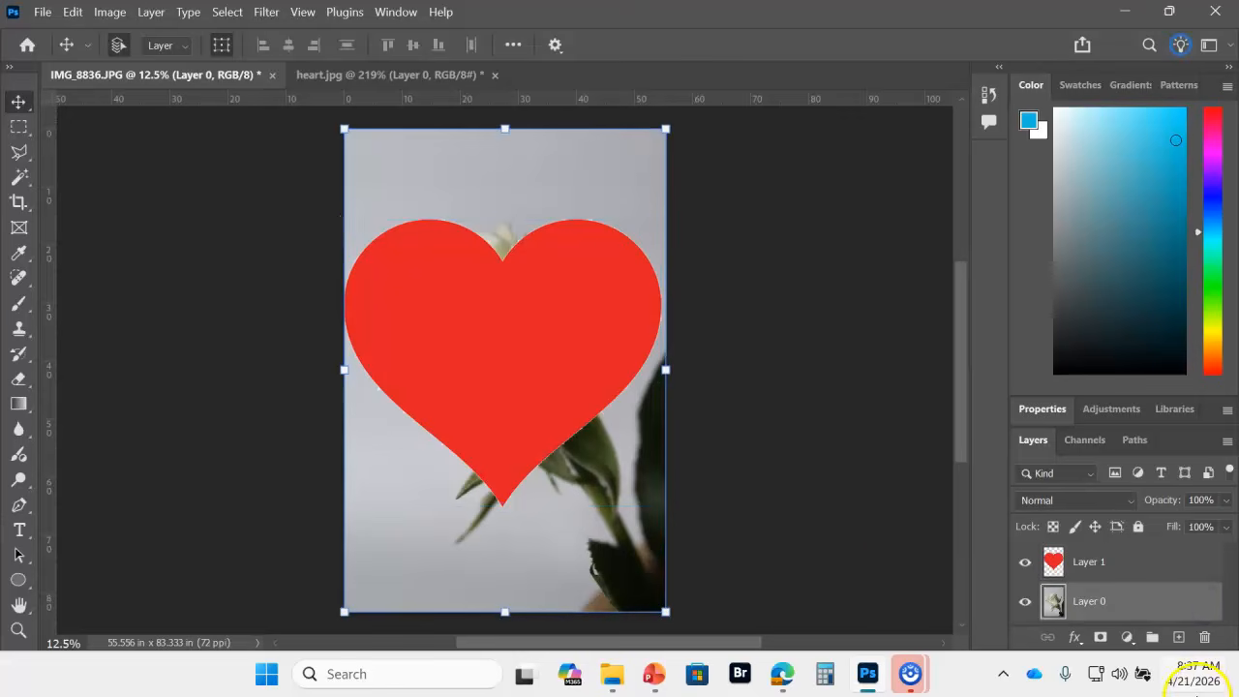
{"action": "left_click", "coordinate": [1069, 569]}
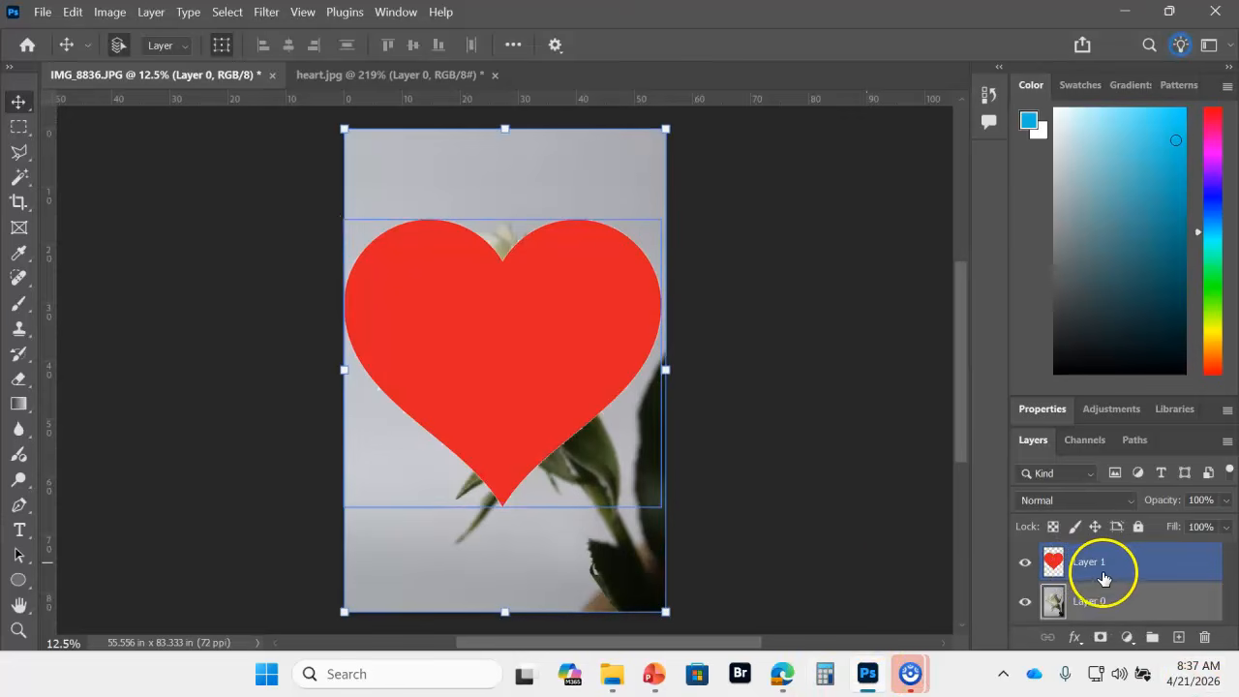
{"action": "left_click_drag", "start_coordinate": [1123, 569], "coordinate": [1119, 620]}
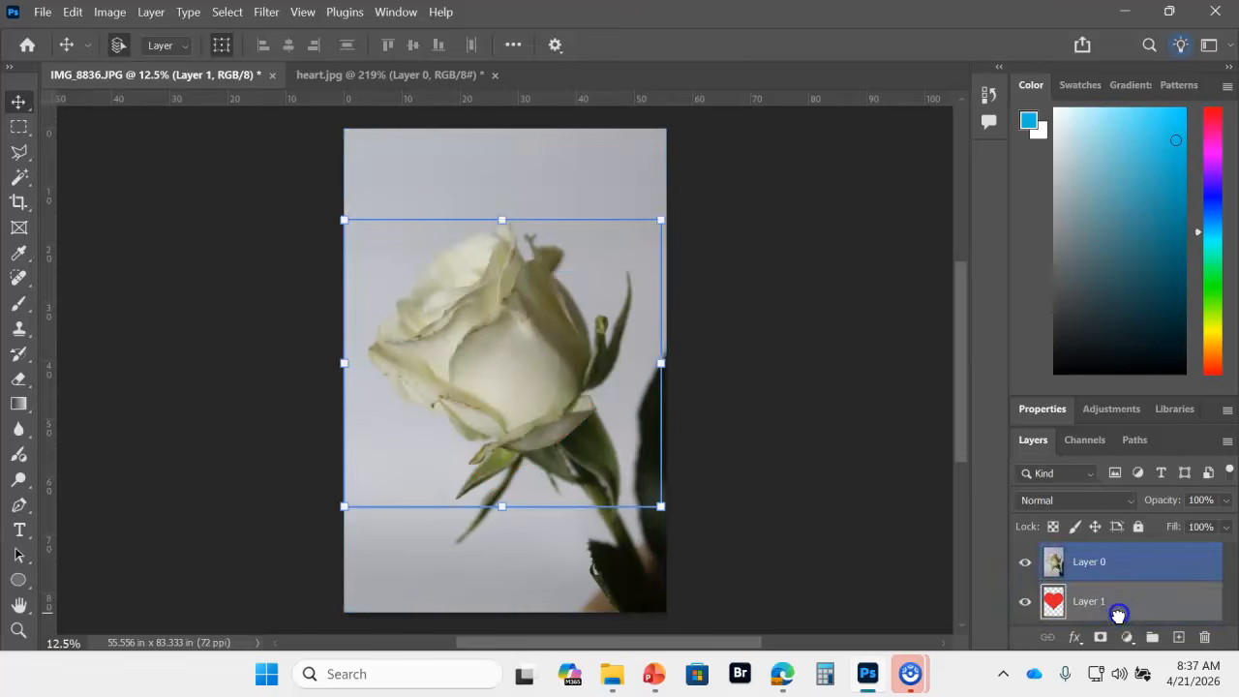
Step: Create a clipping mask that clips the rose photo layer to the heart layer below
{"action": "left_click", "coordinate": [1028, 560]}
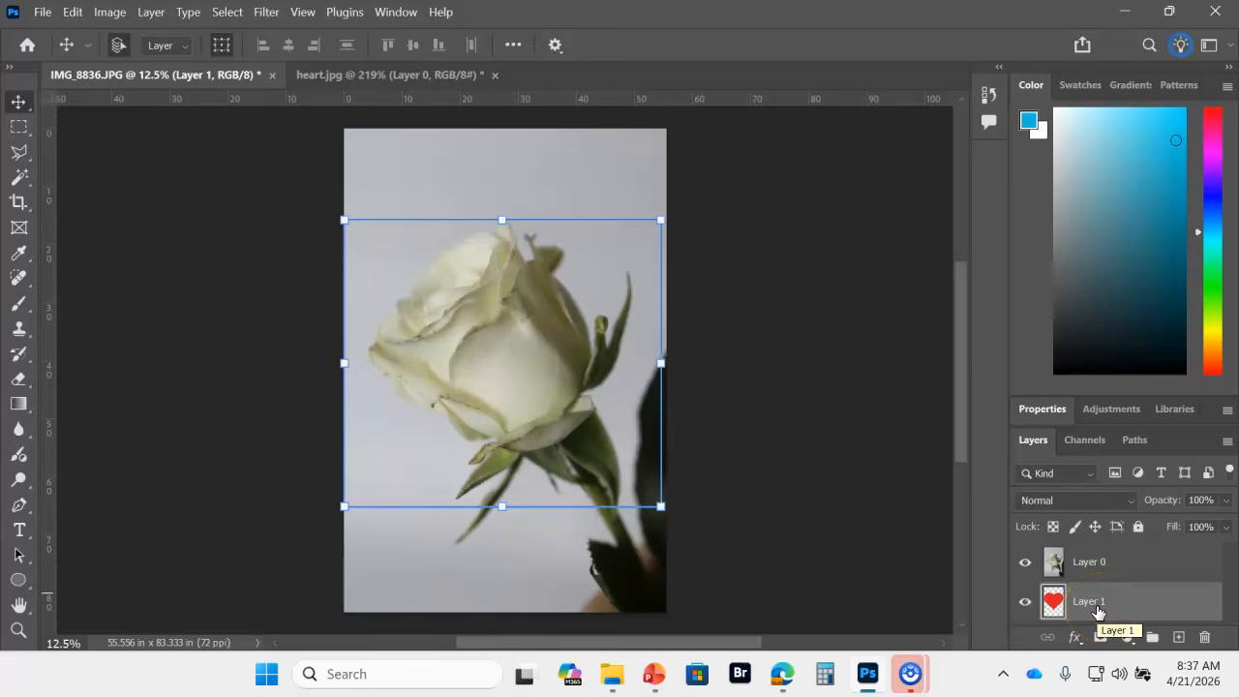
{"action": "left_click", "coordinate": [1092, 579]}
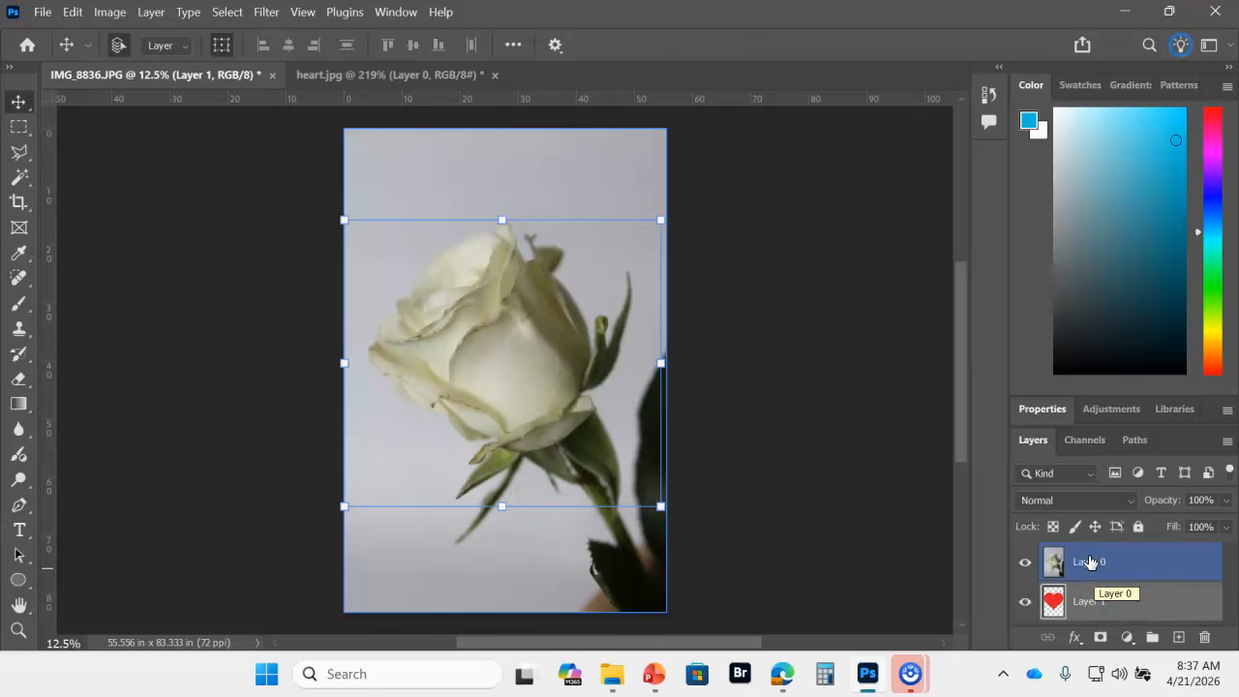
{"action": "left_click", "coordinate": [1097, 564]}
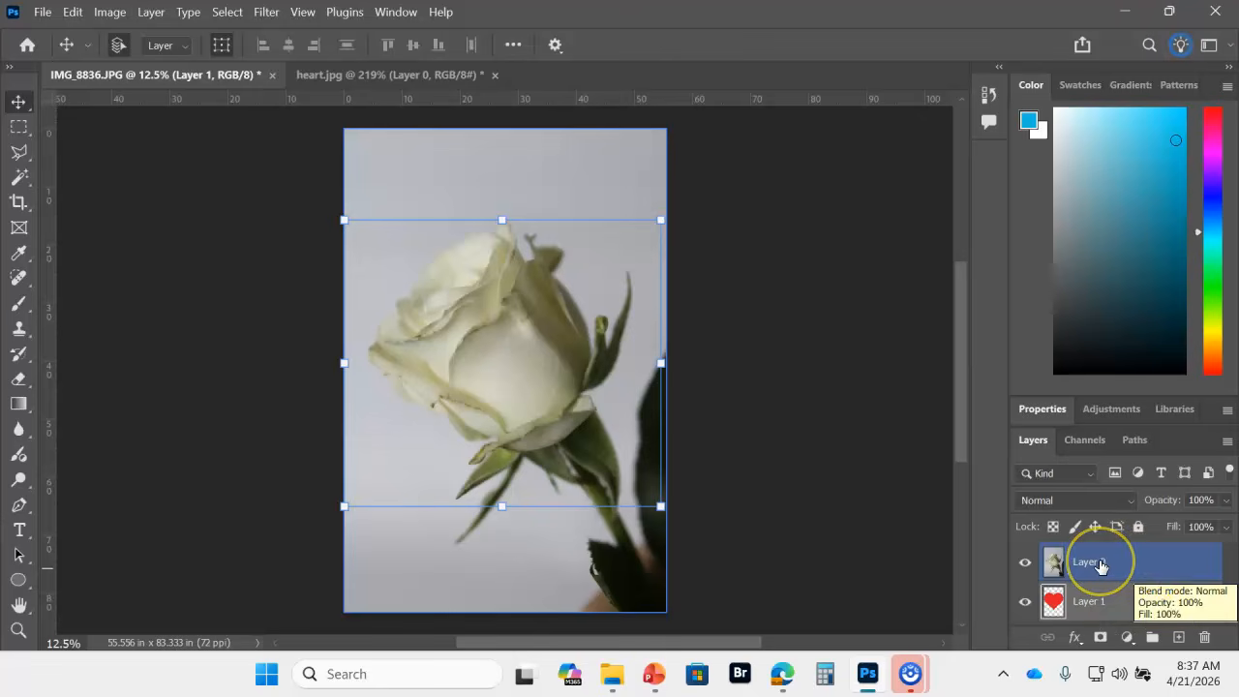
{"action": "right_click", "coordinate": [1100, 566]}
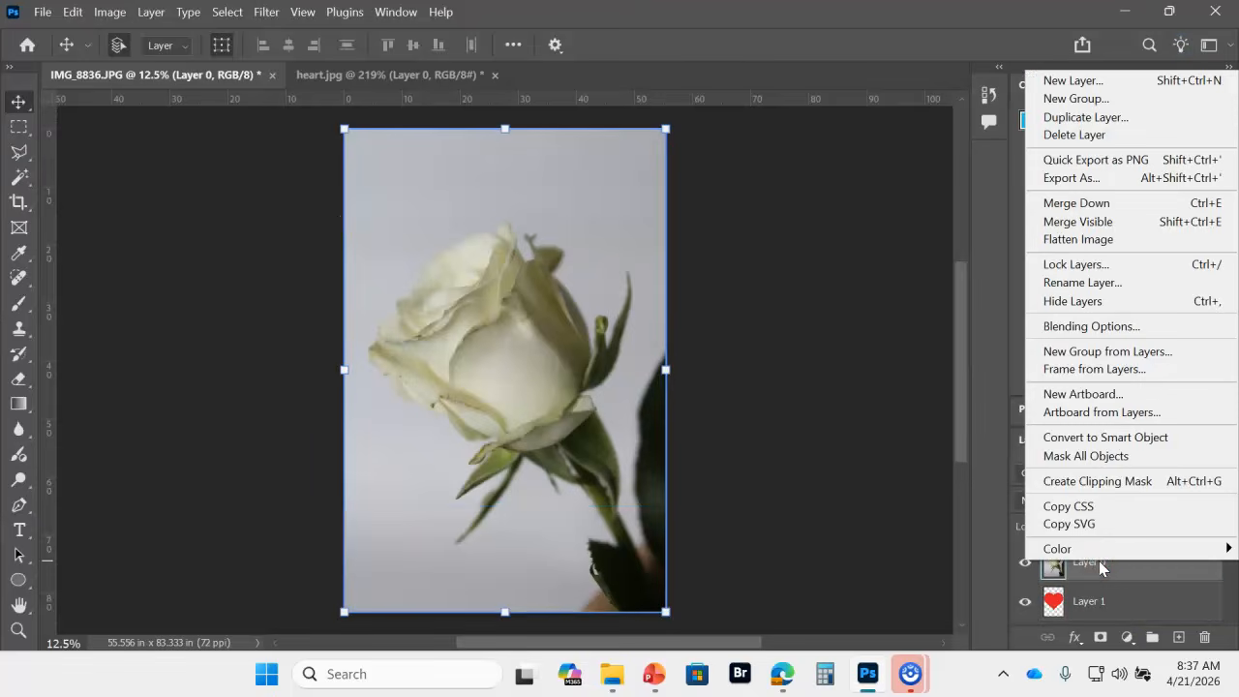
{"action": "left_click", "coordinate": [1111, 491]}
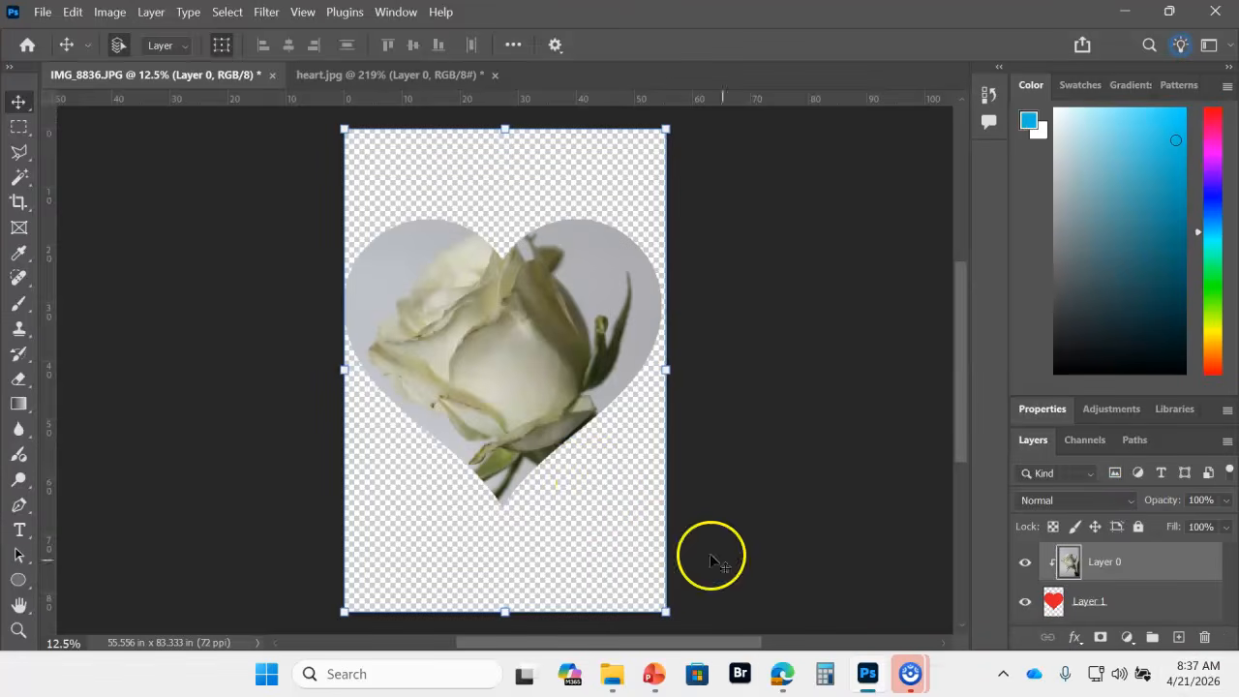
Step: Shift the clipped rose photo slightly down inside the heart and enlarge it with Free Transform to about 136%
{"action": "mouse_move", "coordinate": [507, 384]}
{"action": "left_mouse_down"}
{"action": "mouse_move", "coordinate": [506, 367]}
{"action": "mouse_move", "coordinate": [498, 387]}
{"action": "mouse_move", "coordinate": [530, 390]}
{"action": "mouse_move", "coordinate": [497, 371]}
{"action": "mouse_move", "coordinate": [513, 380]}
{"action": "left_mouse_up"}
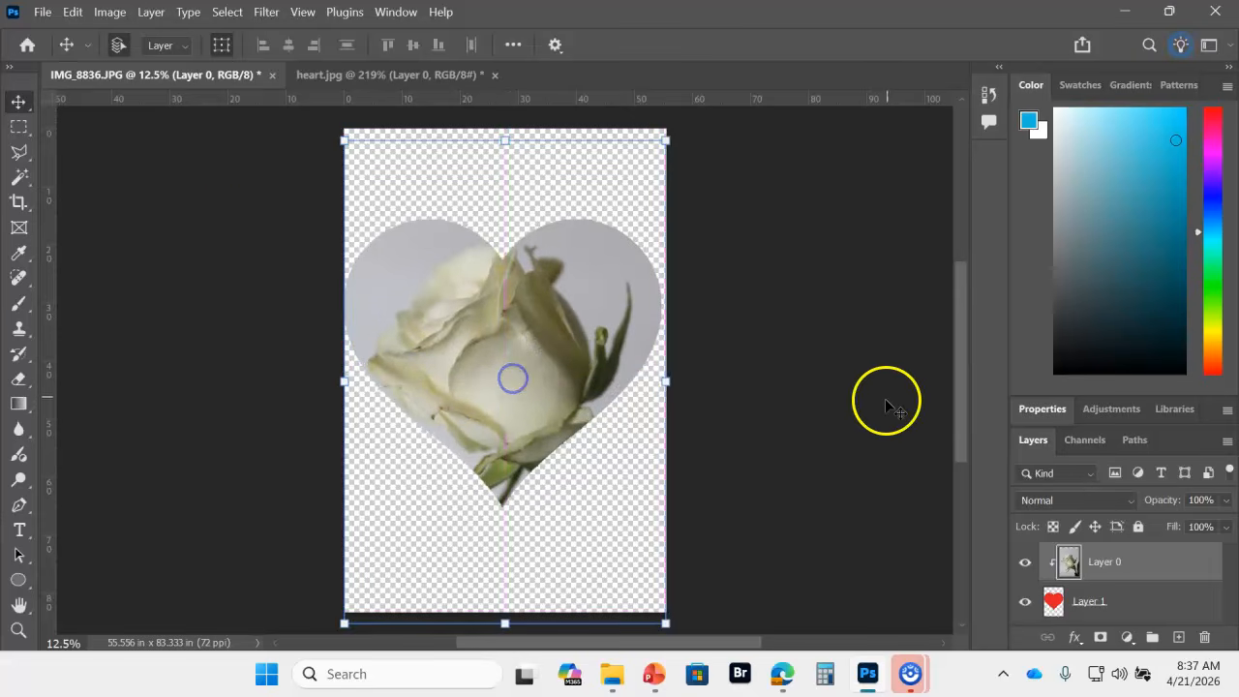
{"action": "left_click", "coordinate": [81, 14]}
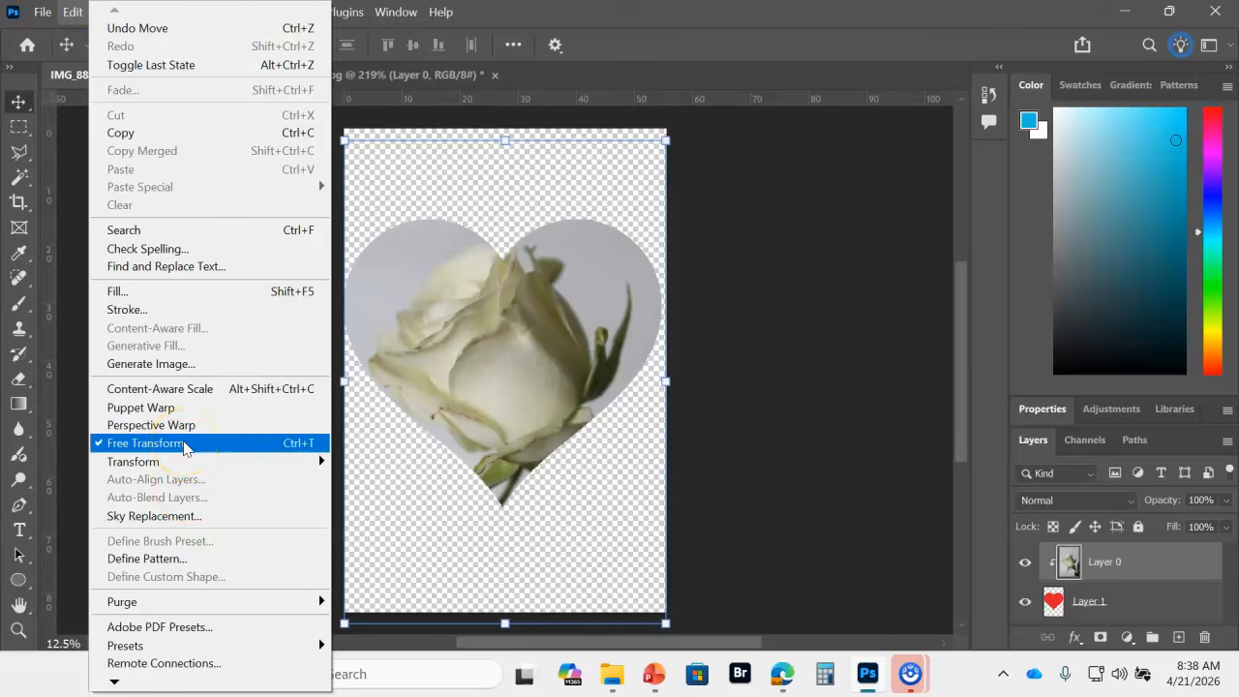
{"action": "left_click", "coordinate": [183, 447]}
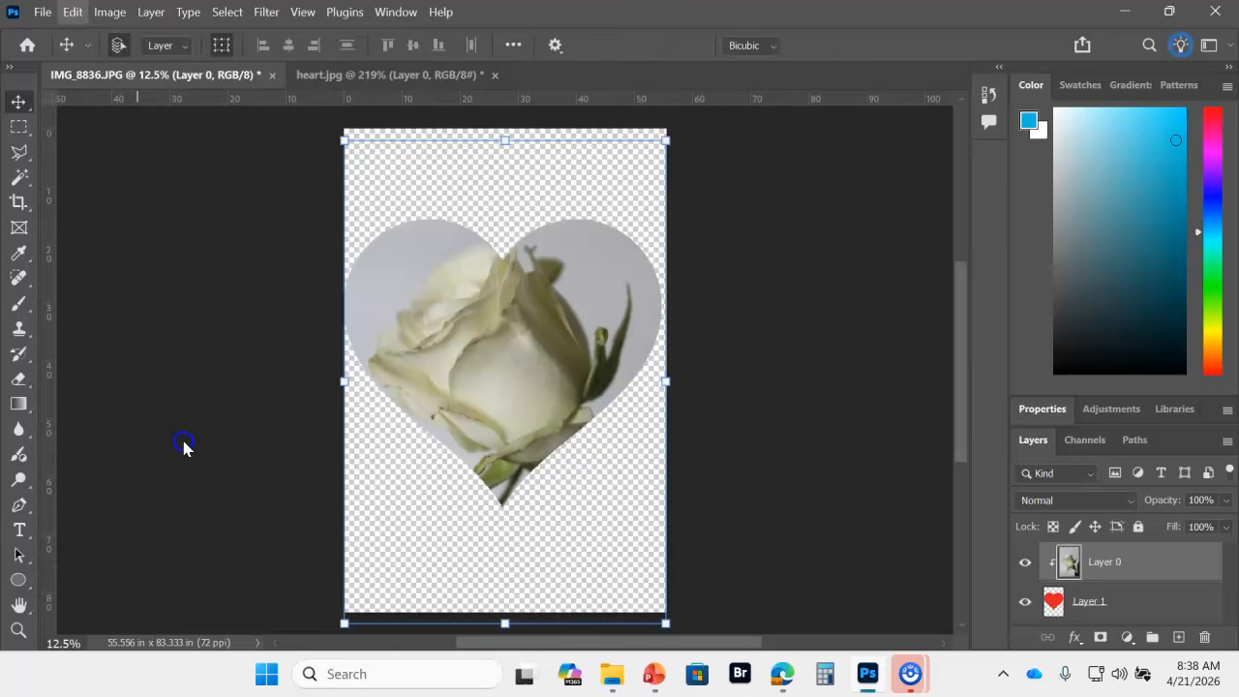
{"action": "left_click_drag", "start_coordinate": [667, 381], "coordinate": [782, 380]}
{"action": "left_click_drag", "start_coordinate": [502, 346], "coordinate": [497, 382]}
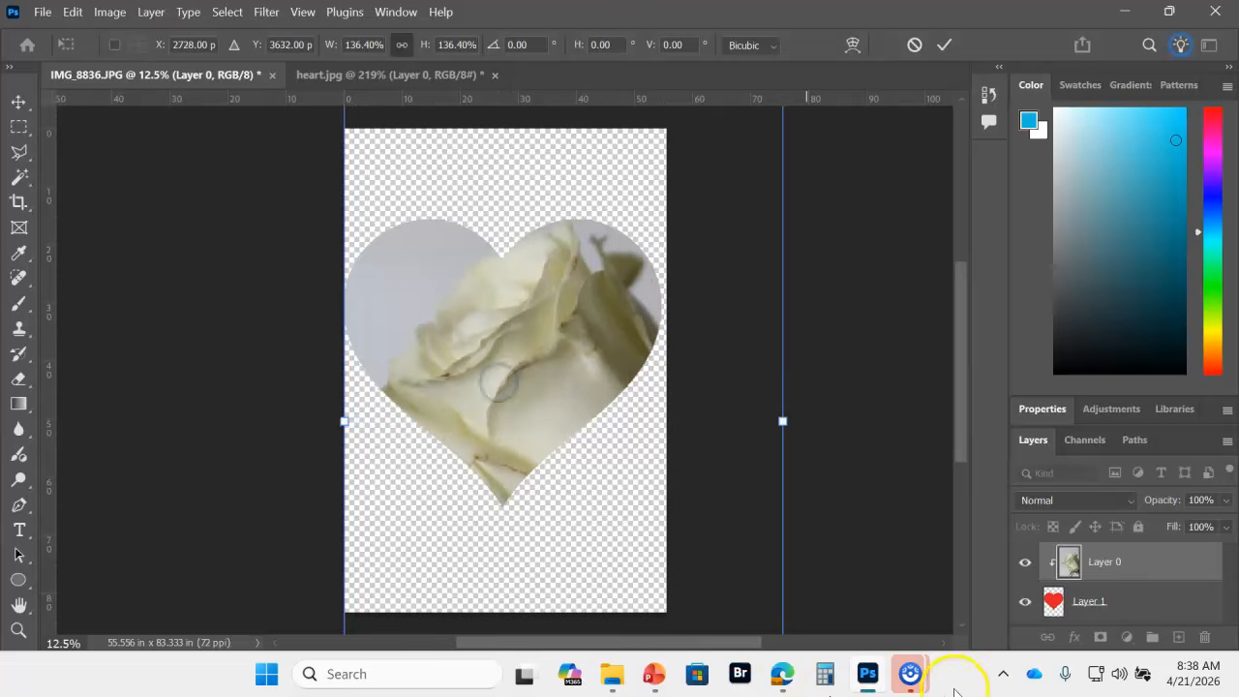
{"action": "left_click", "coordinate": [942, 44]}
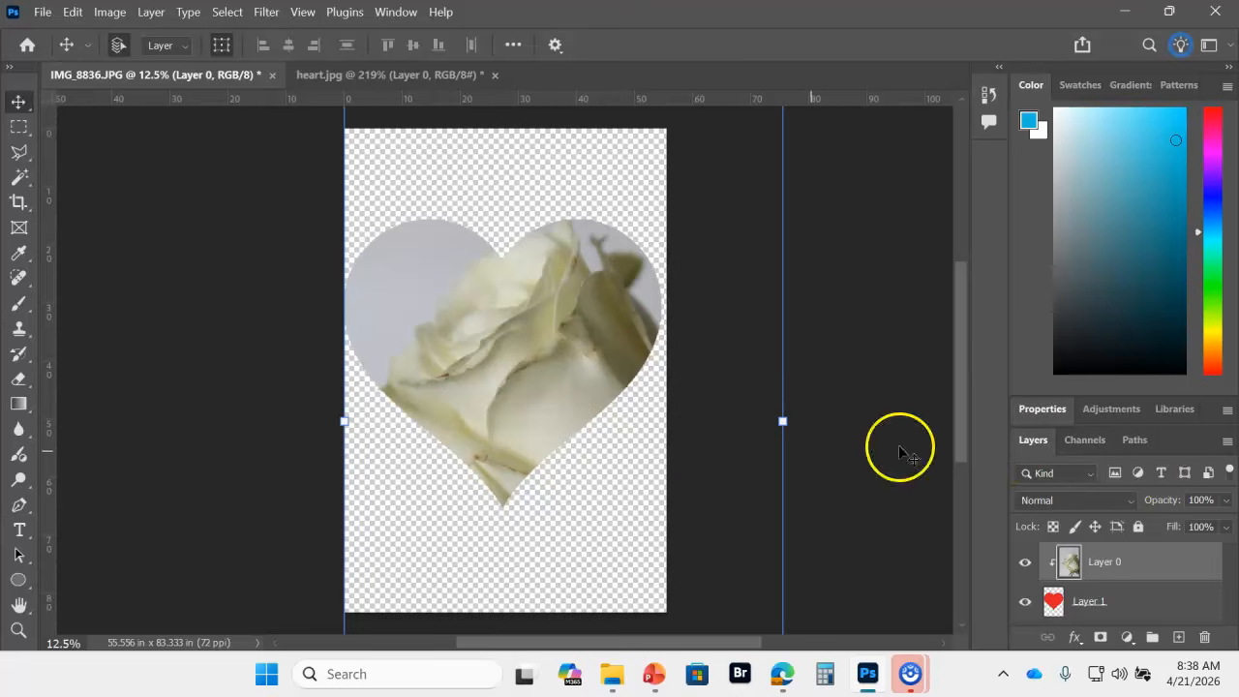
Step: Save the document as a Photoshop (PSD) file named IMG_8836 in the Demo for shirt assignment folder
{"action": "left_click", "coordinate": [42, 14]}
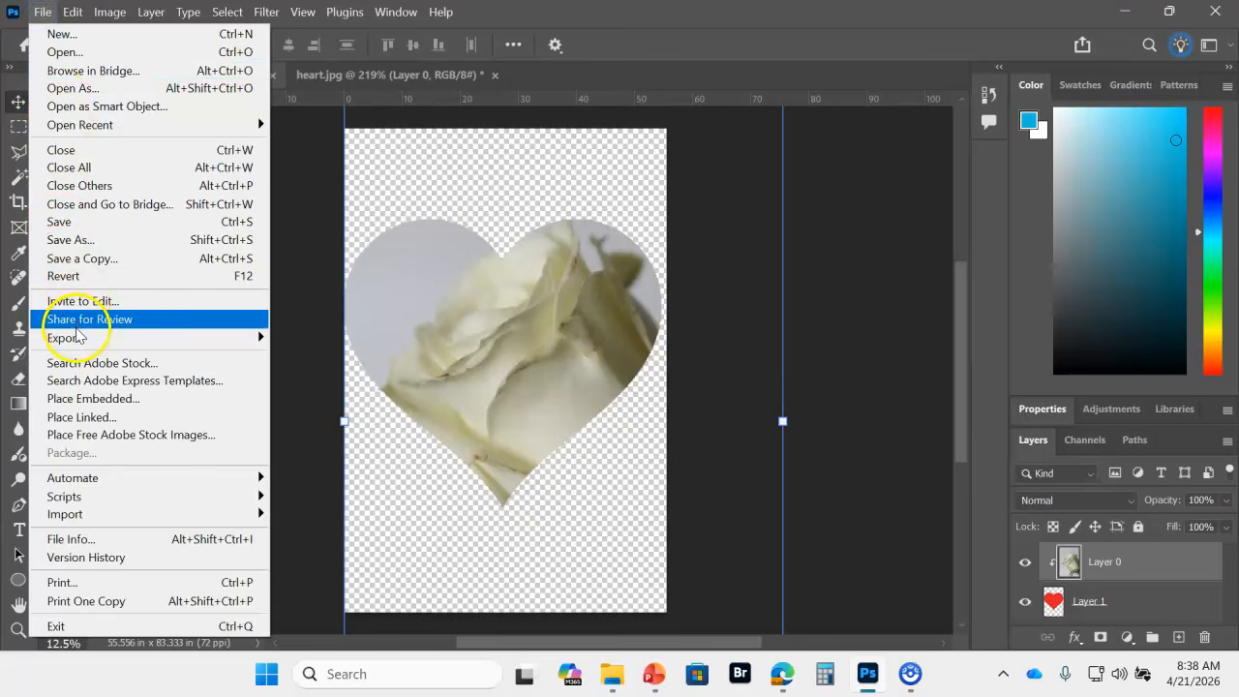
{"action": "left_click", "coordinate": [67, 241]}
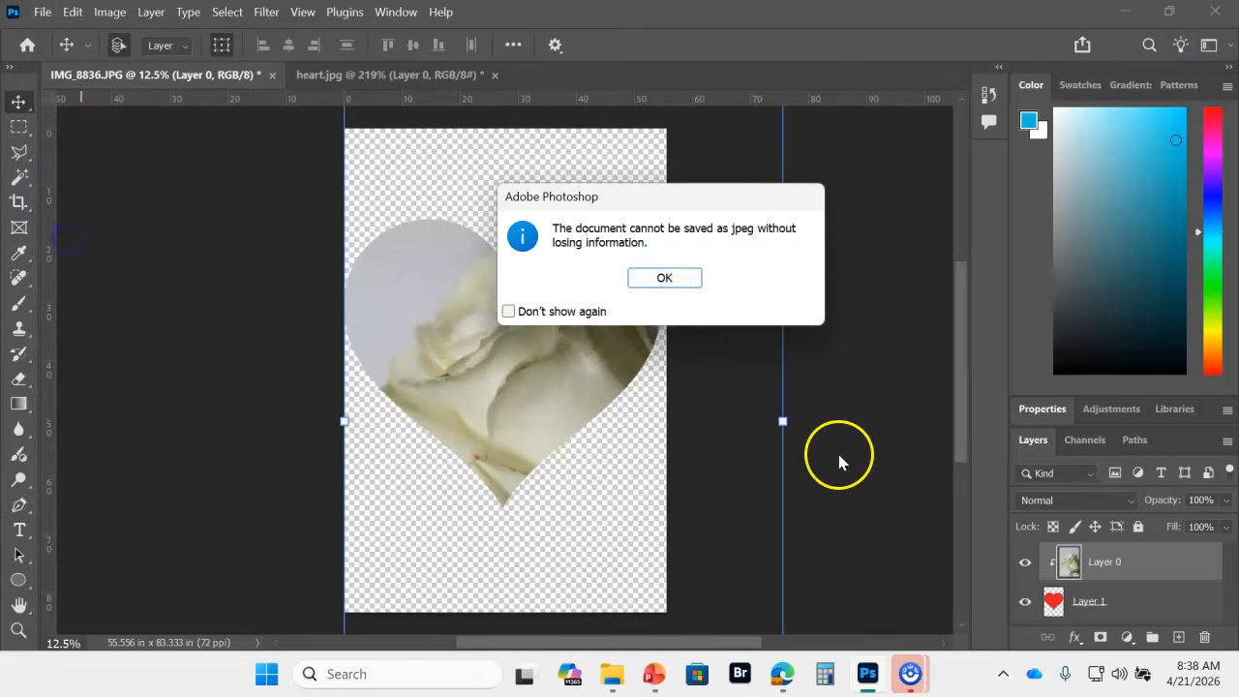
{"action": "left_click", "coordinate": [663, 277]}
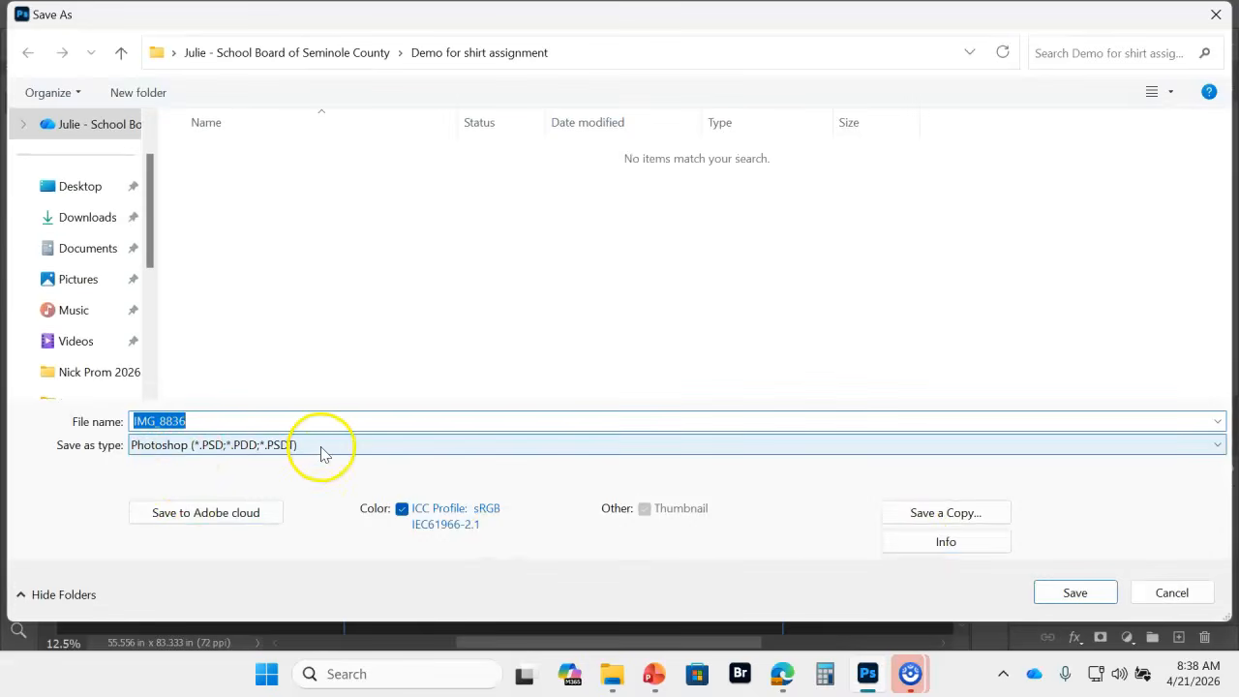
{"action": "left_click", "coordinate": [323, 453]}
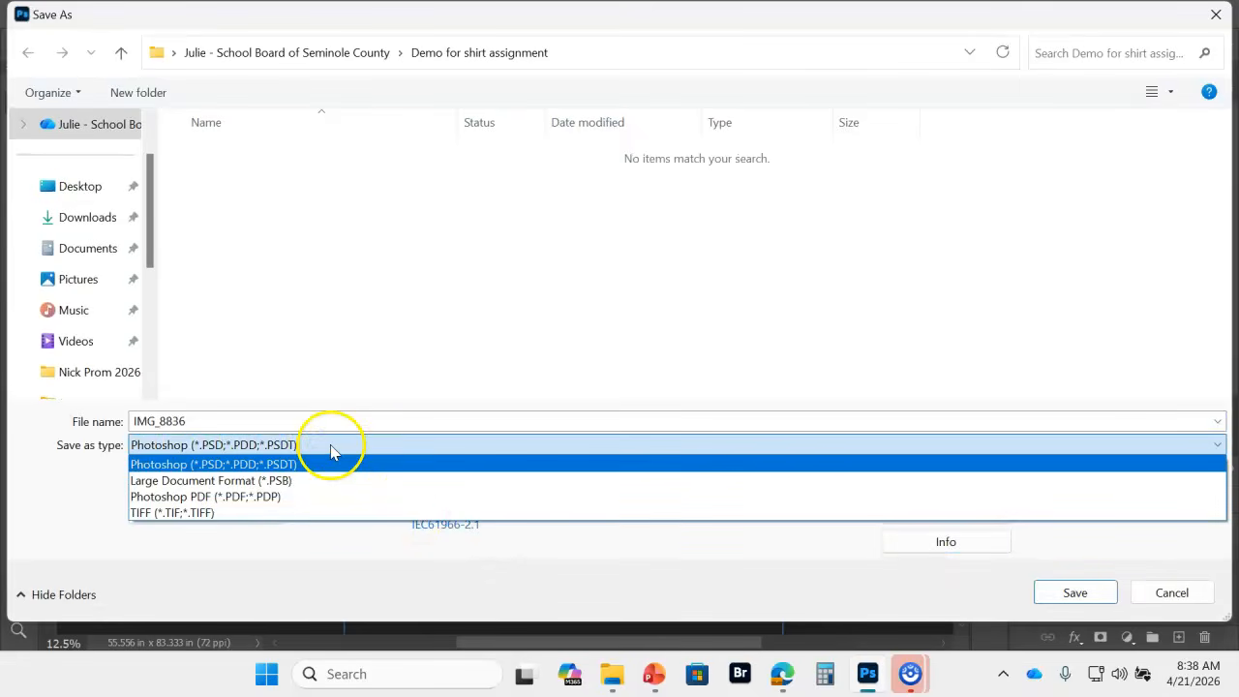
{"action": "left_click", "coordinate": [330, 450]}
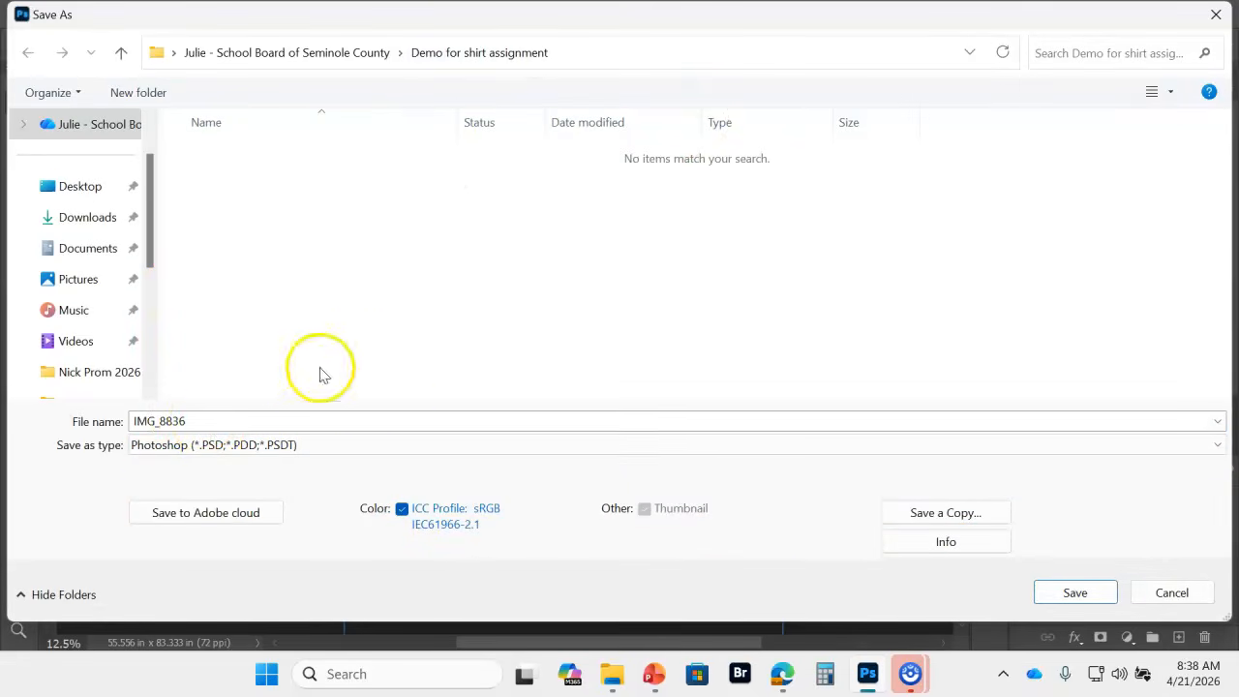
{"action": "left_click", "coordinate": [1073, 591]}
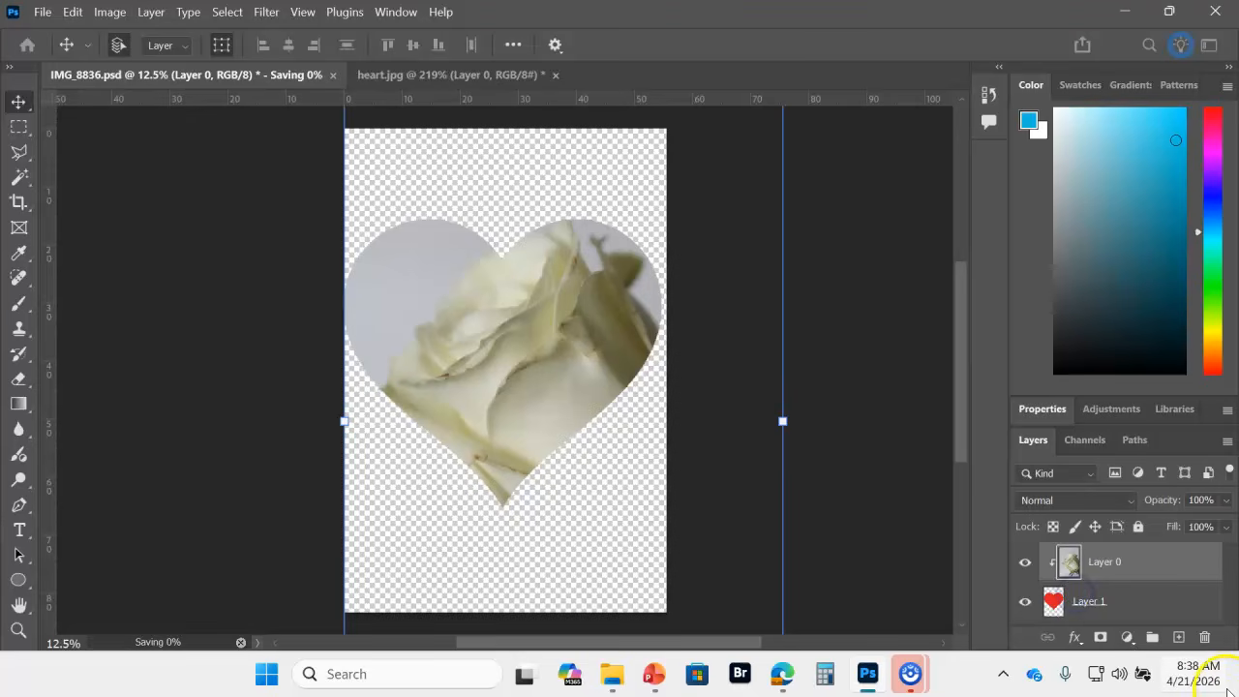